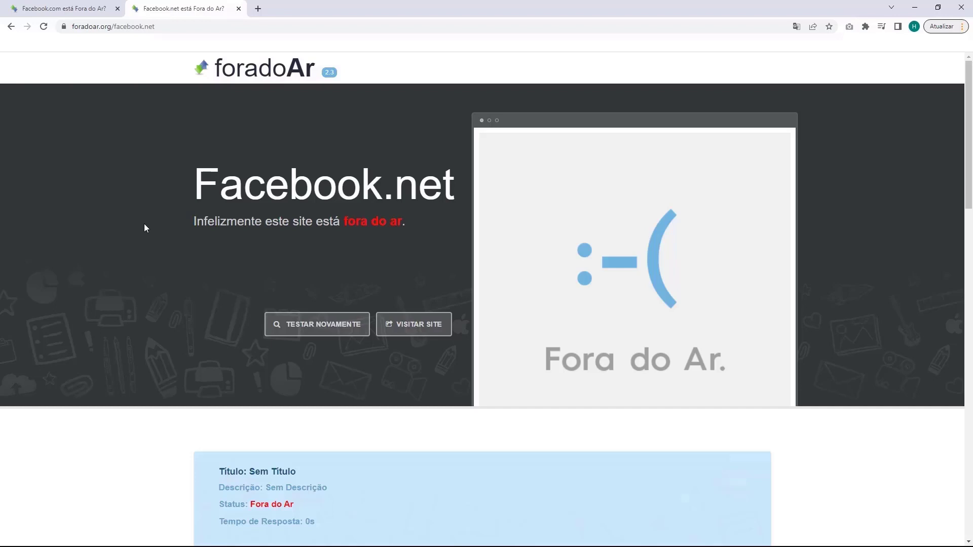
key(ctrl+shift+Tab)
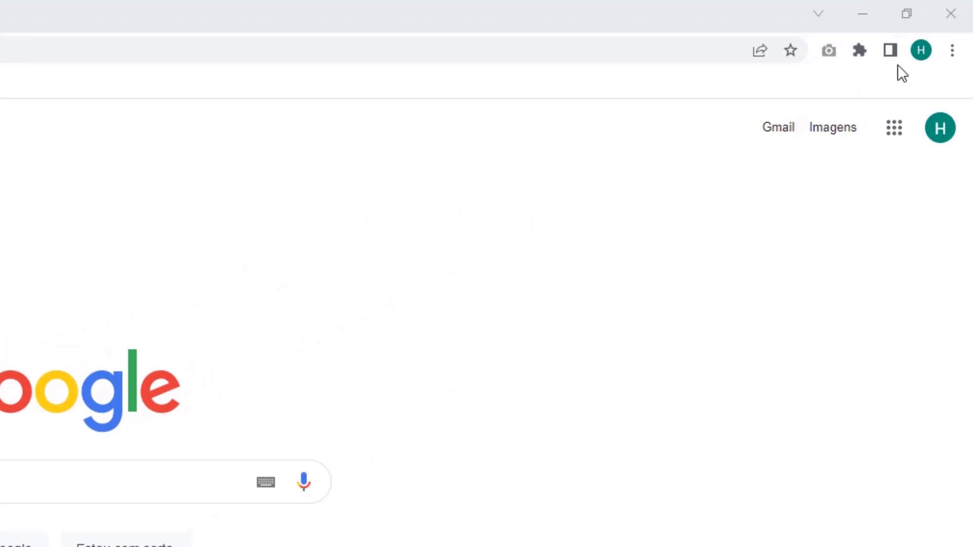
- Clear the browser's cookies and other site data and cached images and files for "Última hora", excluding the browsing history
click(952, 53)
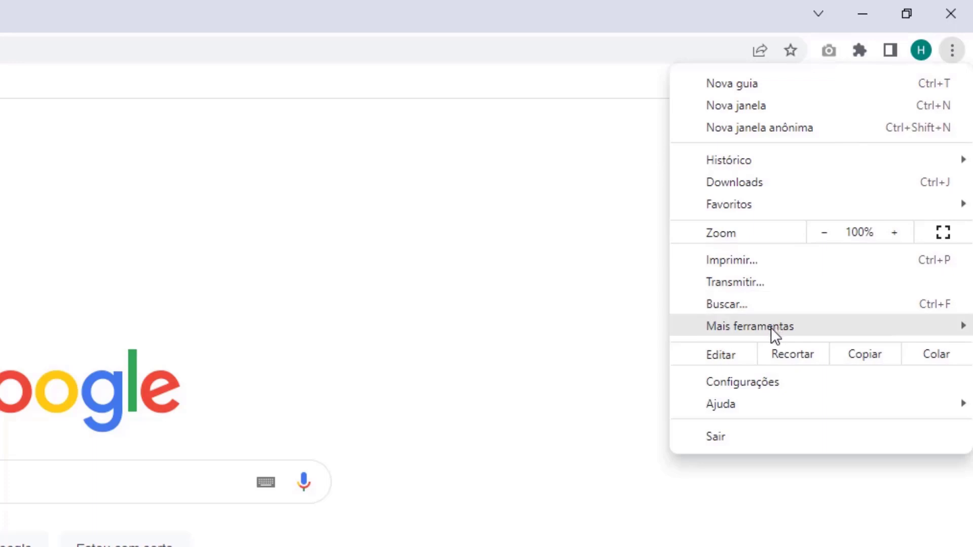
mouse_move(742, 329)
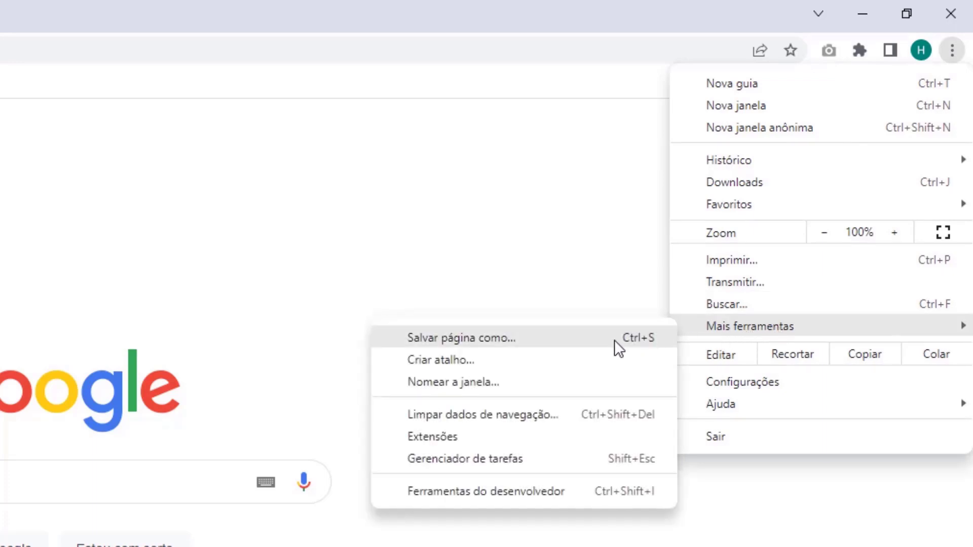
click(473, 415)
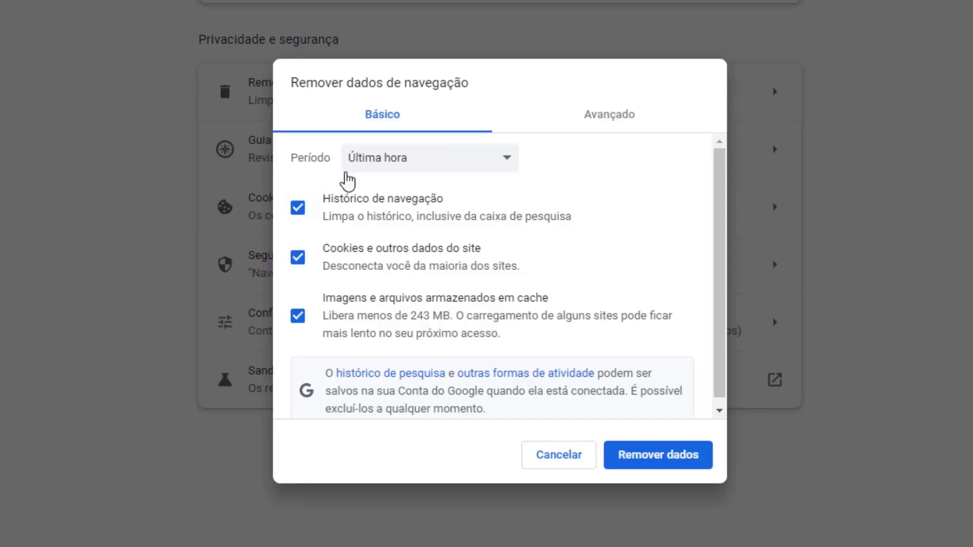
click(383, 168)
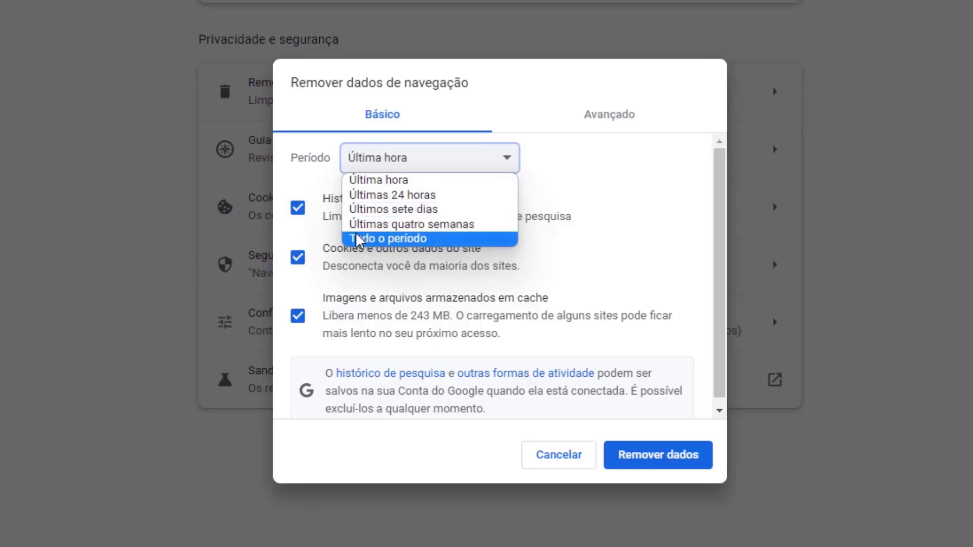
click(357, 184)
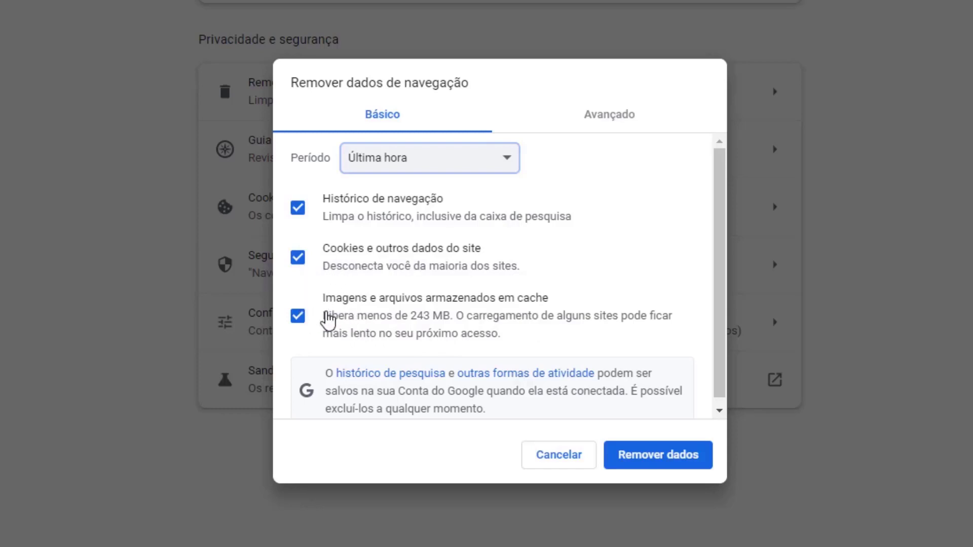
click(298, 210)
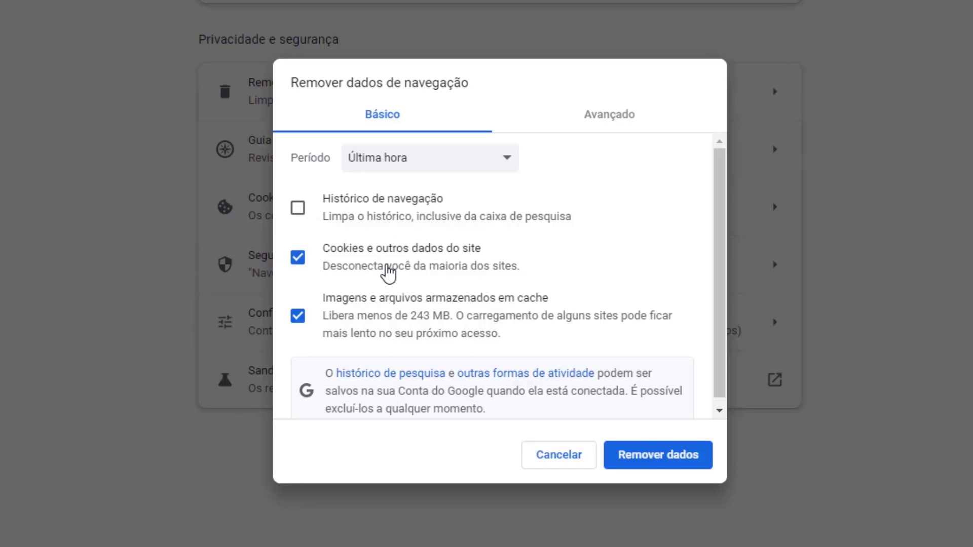
click(655, 459)
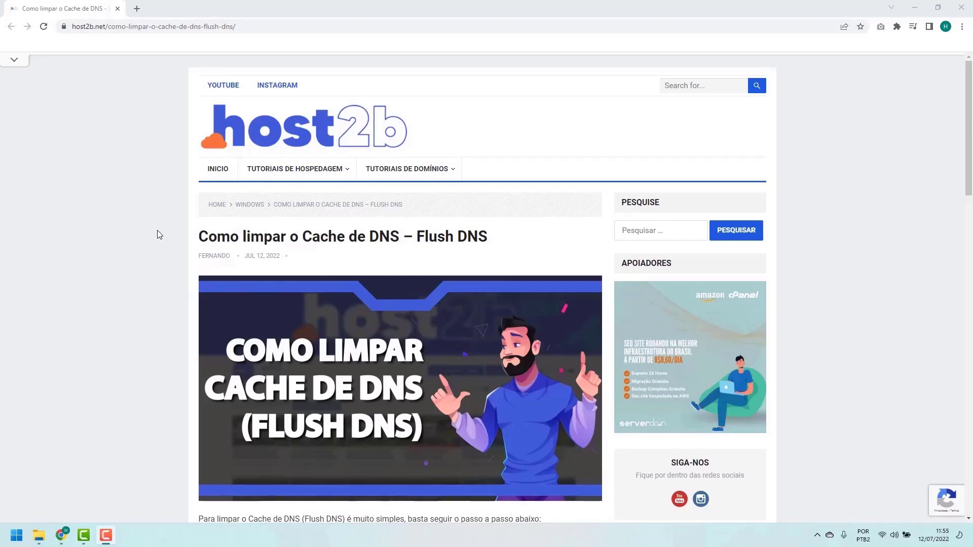
- Review the article's instructions for flushing the DNS cache and open Prompt de Comando as administrator
scroll(163, 230, down, 3)
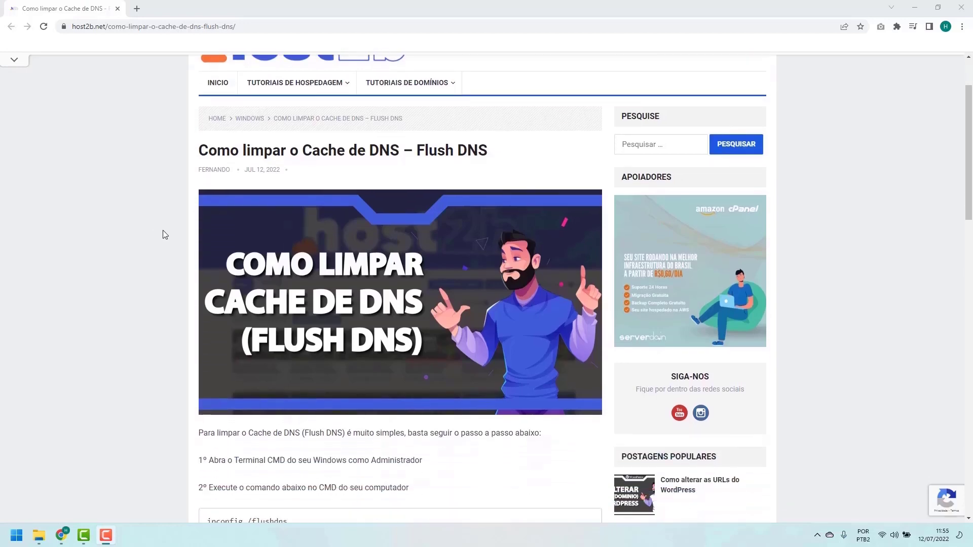
scroll(162, 230, down, 4)
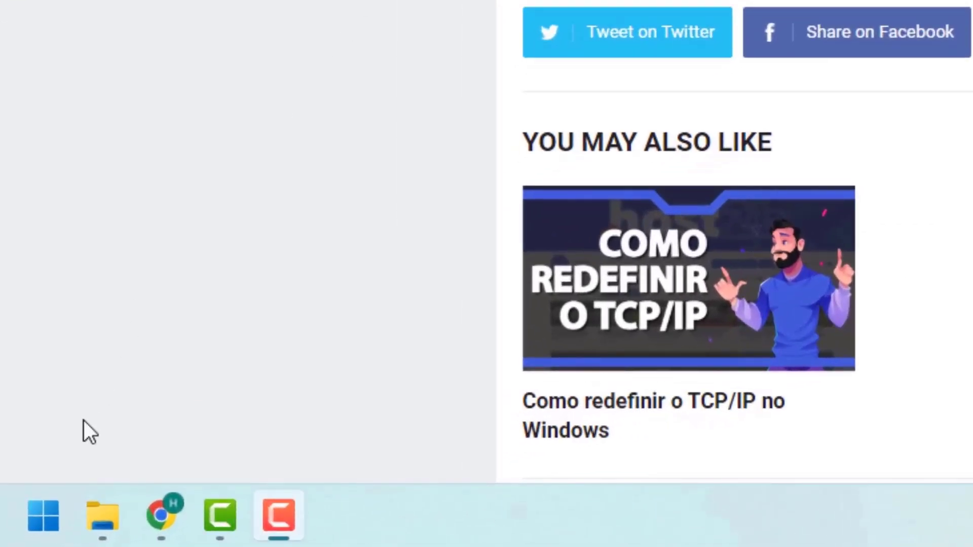
click(37, 516)
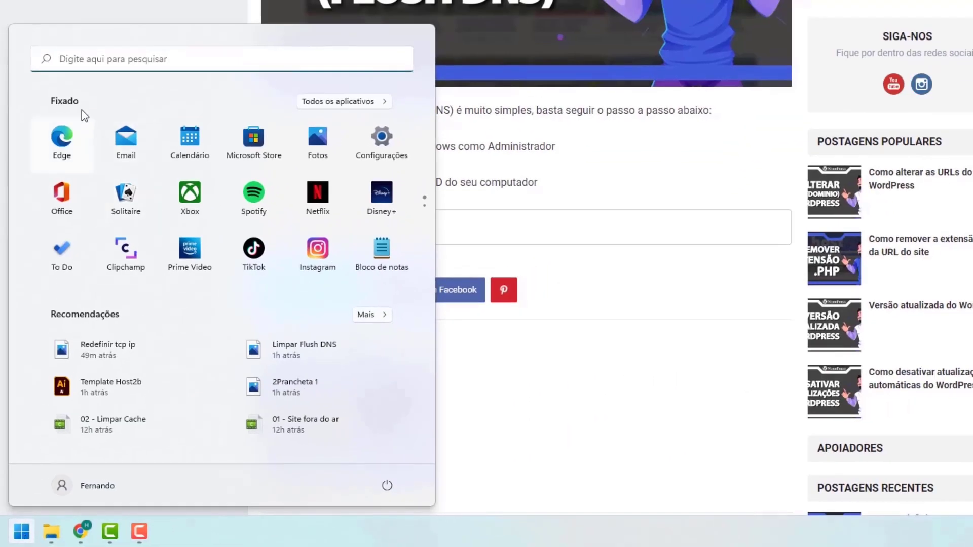
click(74, 64)
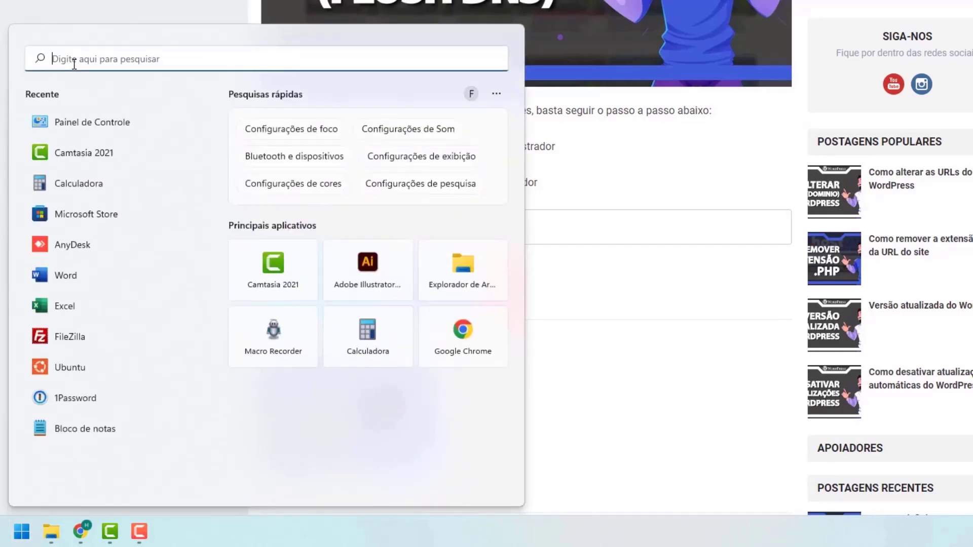
text(cmd)
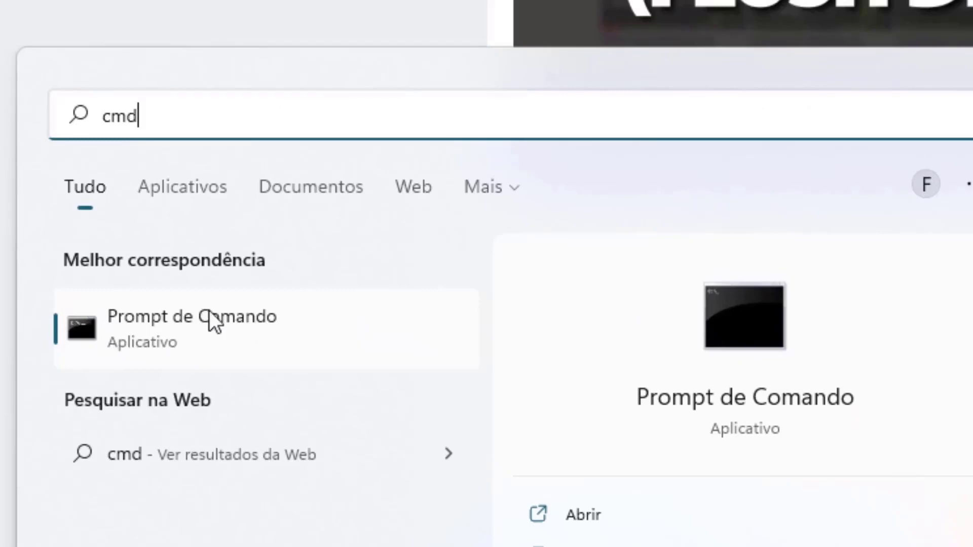
right_click(154, 329)
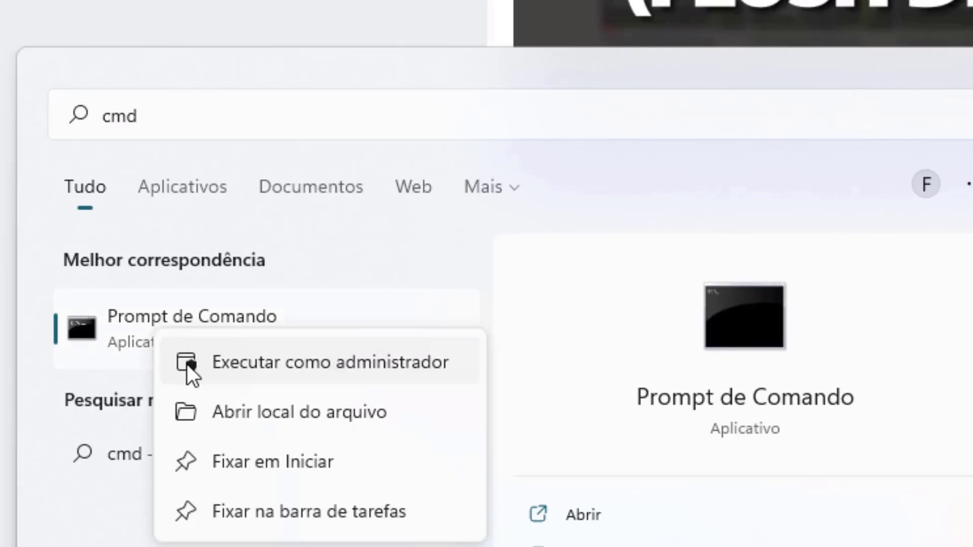
click(260, 363)
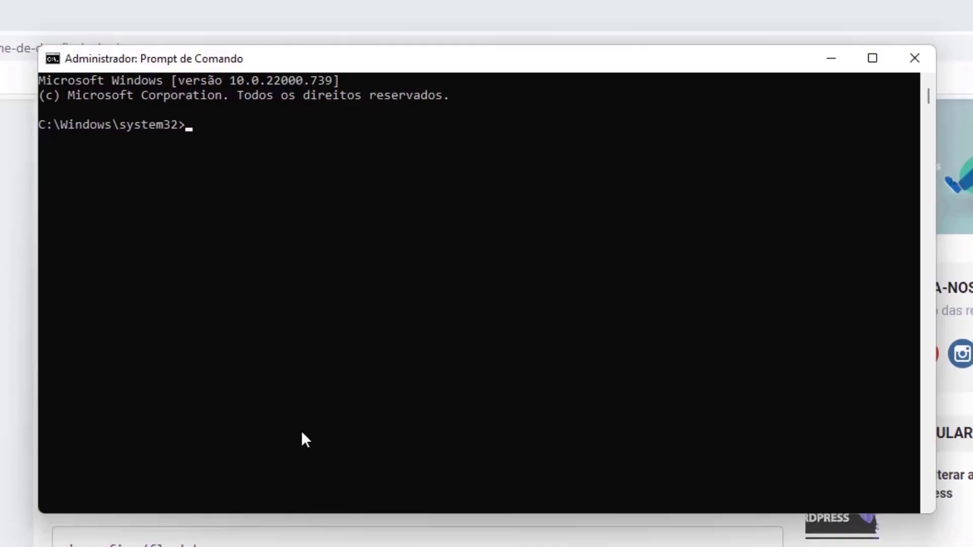
- Flush the DNS cache by running "ipconfig /flushdns" in the administrator command prompt
click(328, 377)
text(ipconfig /flushdns)
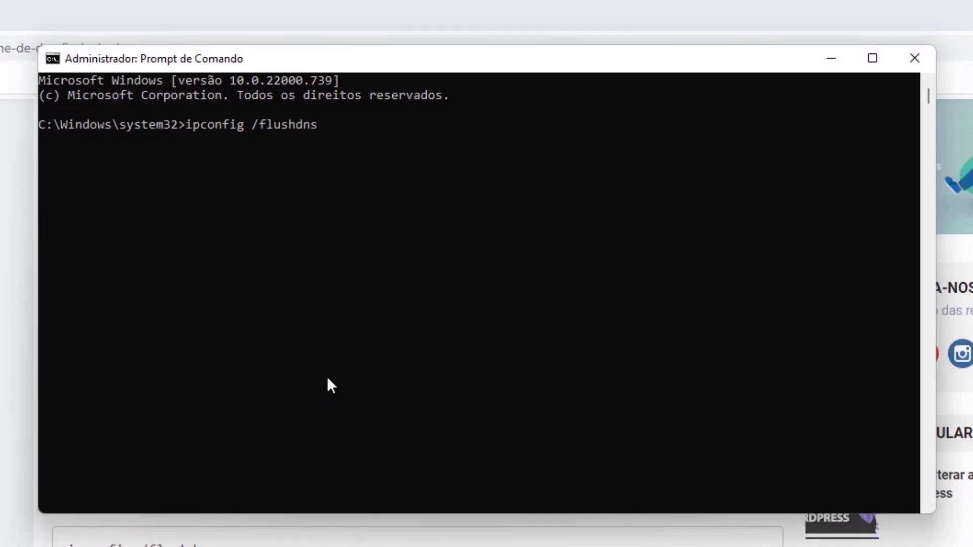
key(Return)
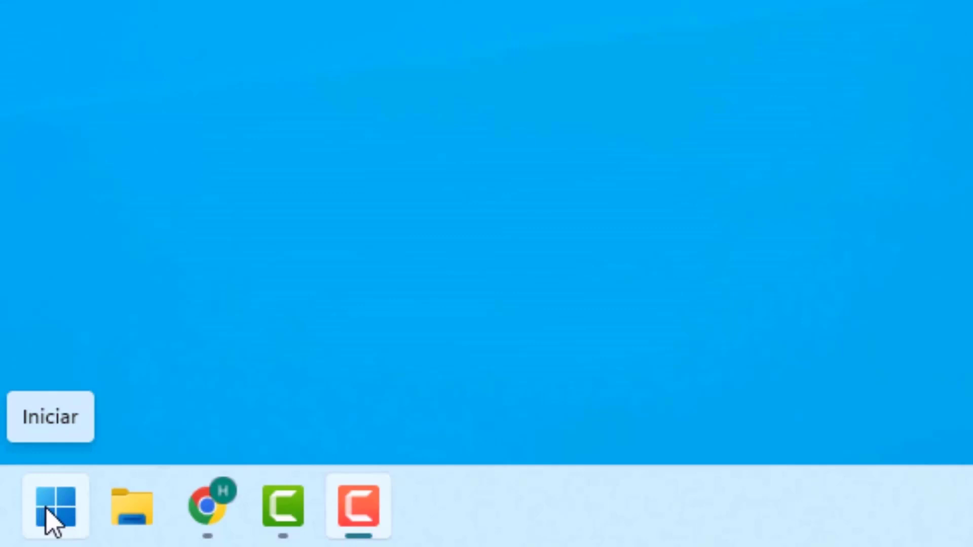
- Find and open the Painel de Controle, and go to Central de Rede e Compartilhamento
click(54, 517)
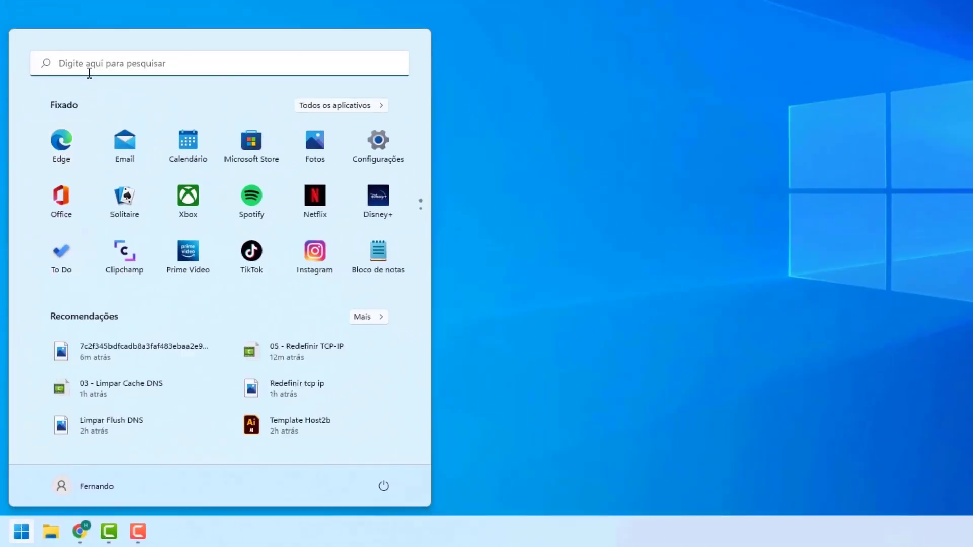
click(60, 71)
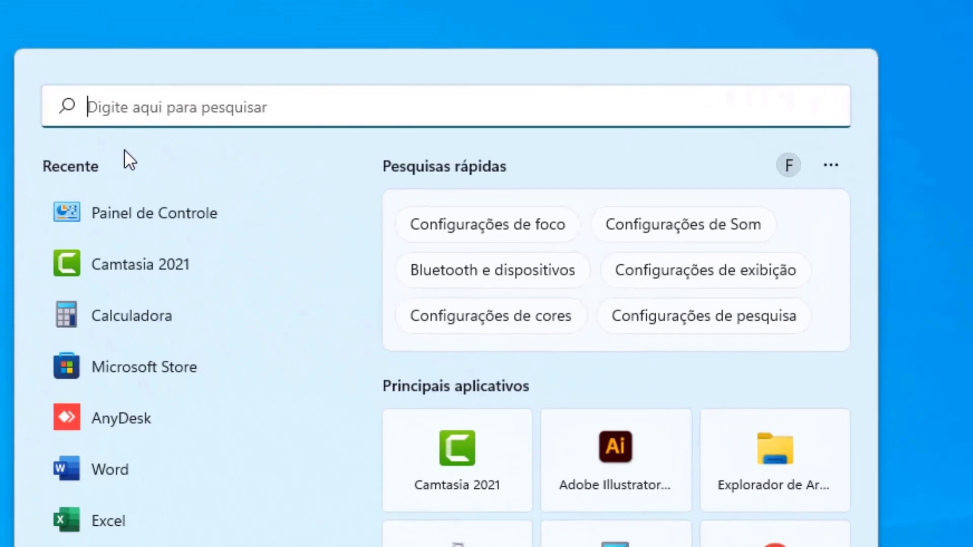
text(painel de controle)
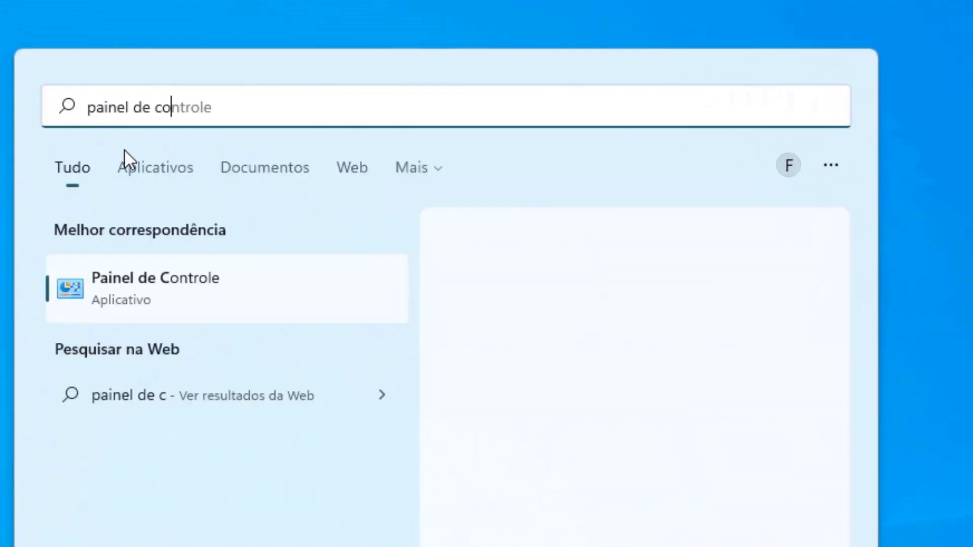
click(113, 294)
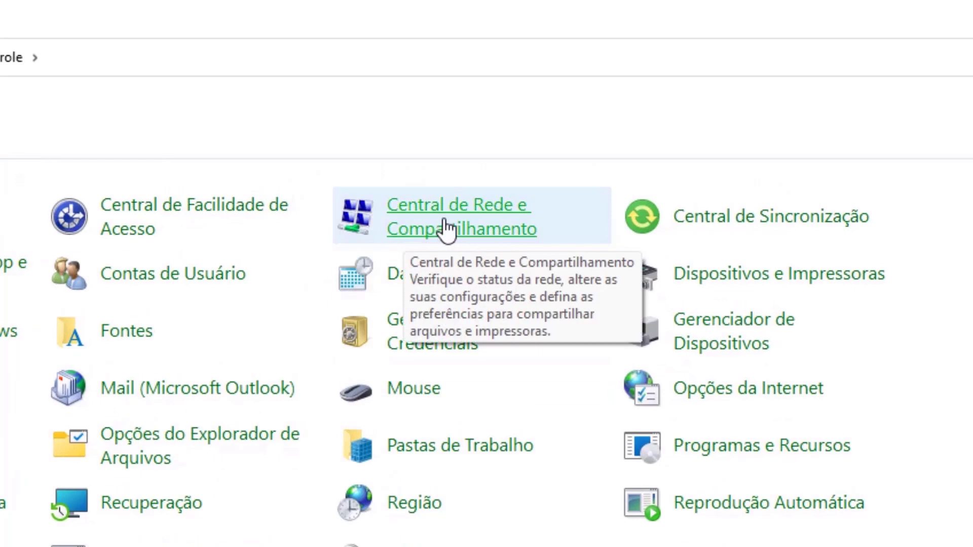
click(447, 228)
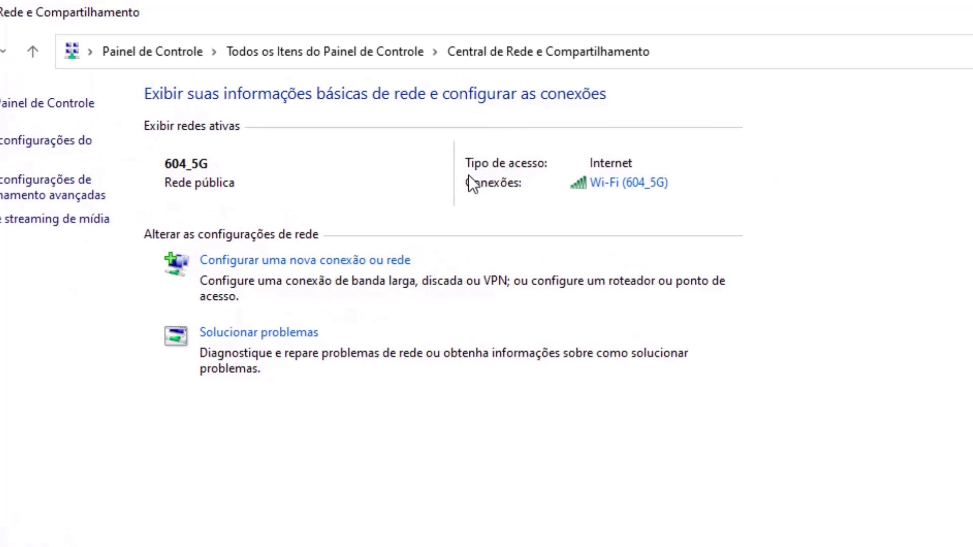
- Open the properties of Protocolo IP Versão 4 (TCP/IPv4) for the active Wi-Fi connection
click(608, 183)
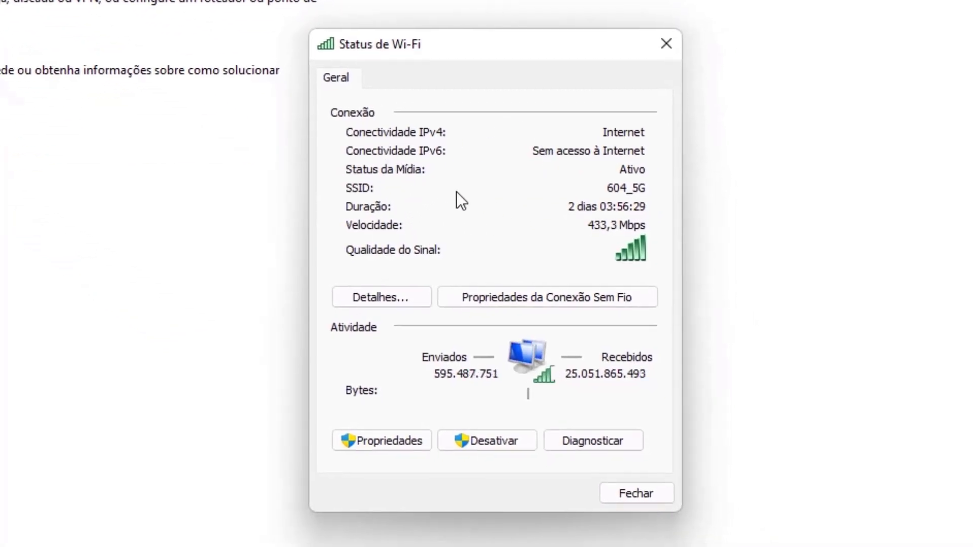
click(379, 445)
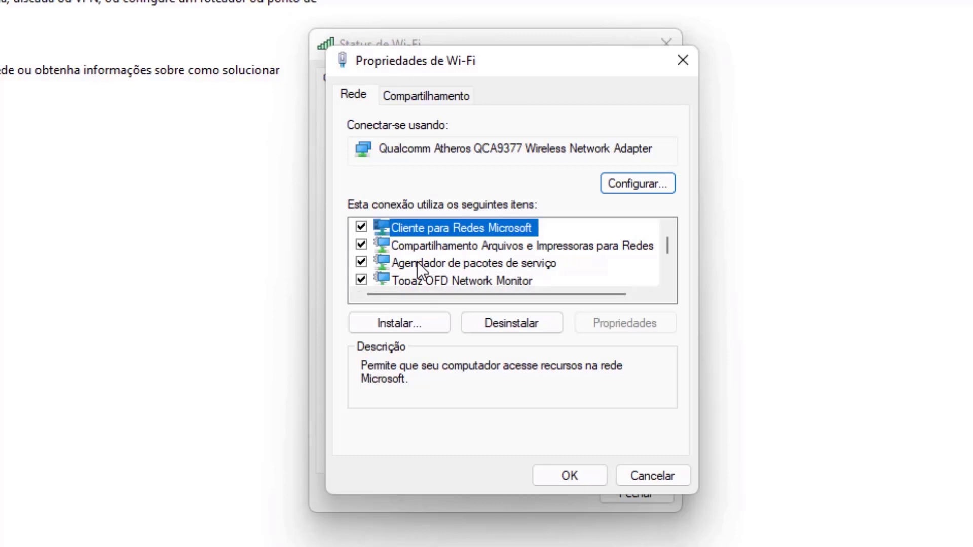
scroll(453, 232, down, 1)
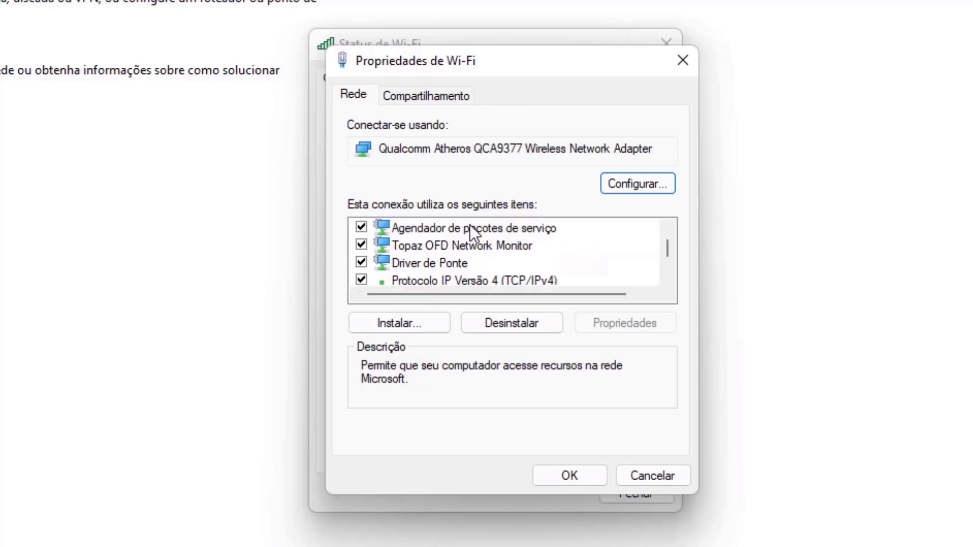
scroll(470, 228, down, 1)
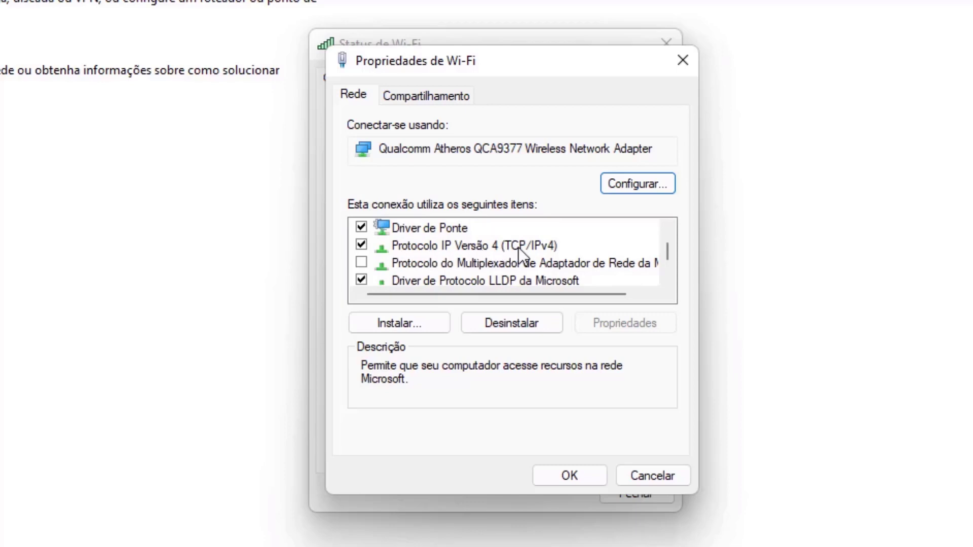
click(464, 246)
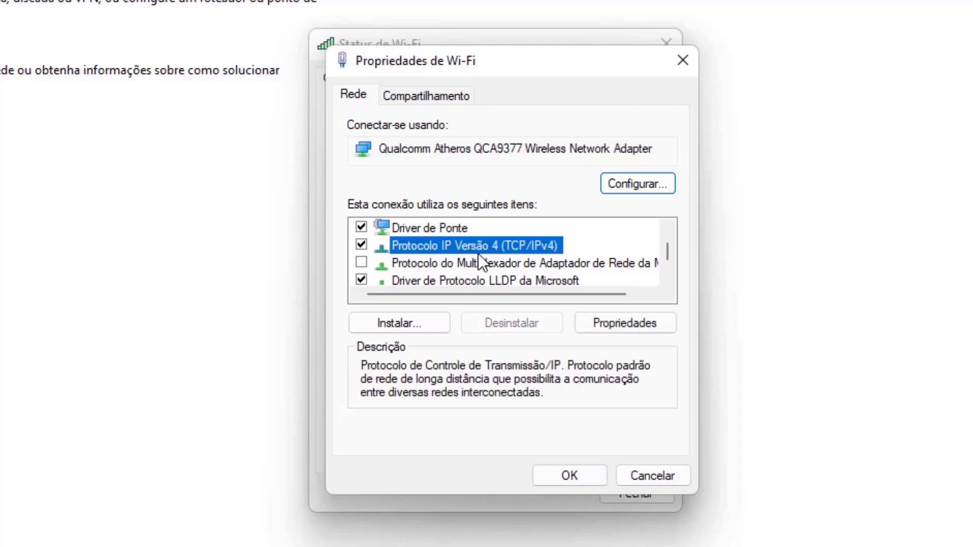
click(612, 334)
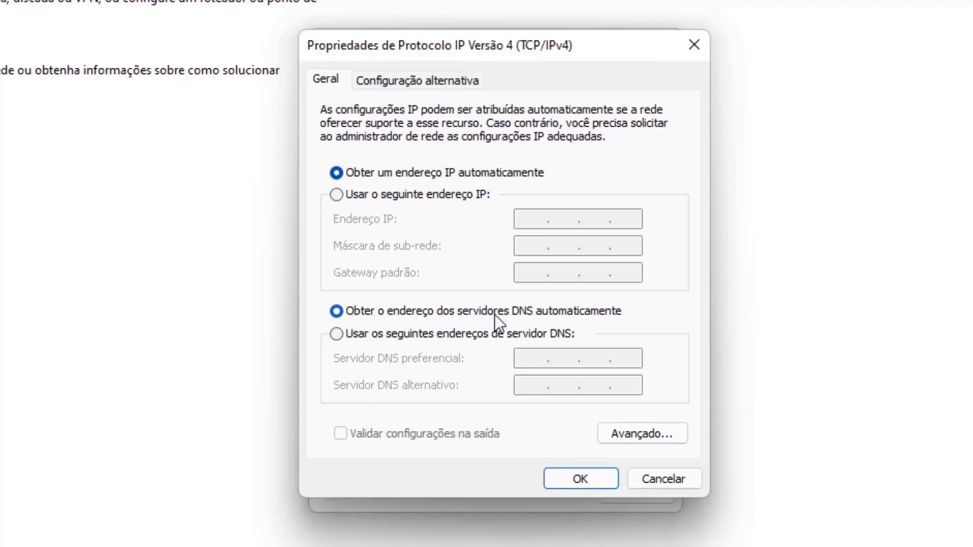
- Use custom DNS servers with 8.8.8.8 as preferred and 8.8.4.4 as alternate, and apply the IPv4 settings
click(335, 335)
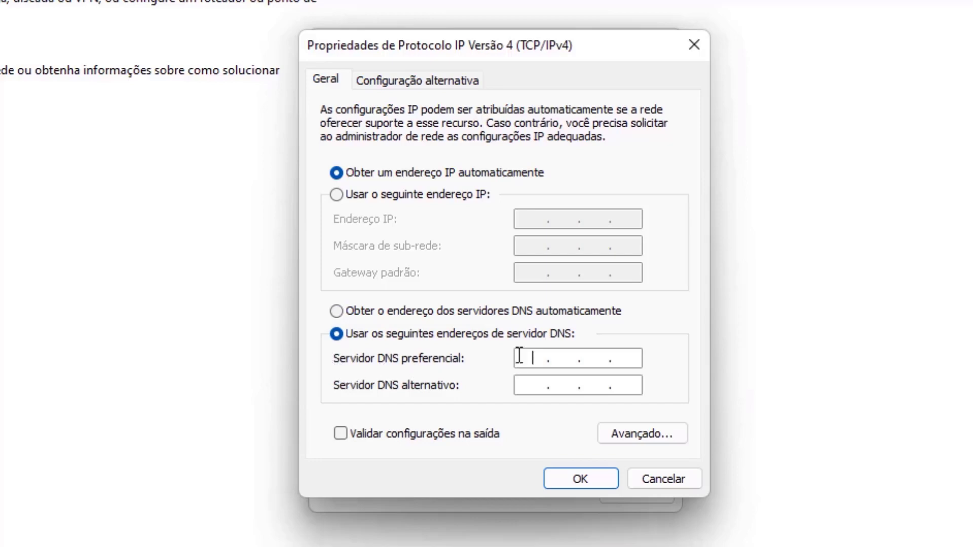
text(8.8.8.8)
click(535, 390)
text(8.8.4.4)
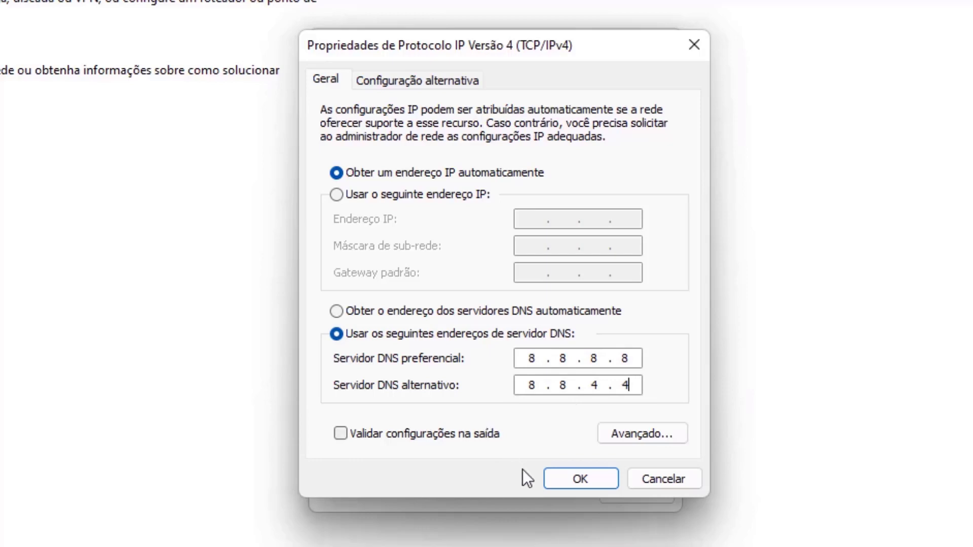
click(581, 479)
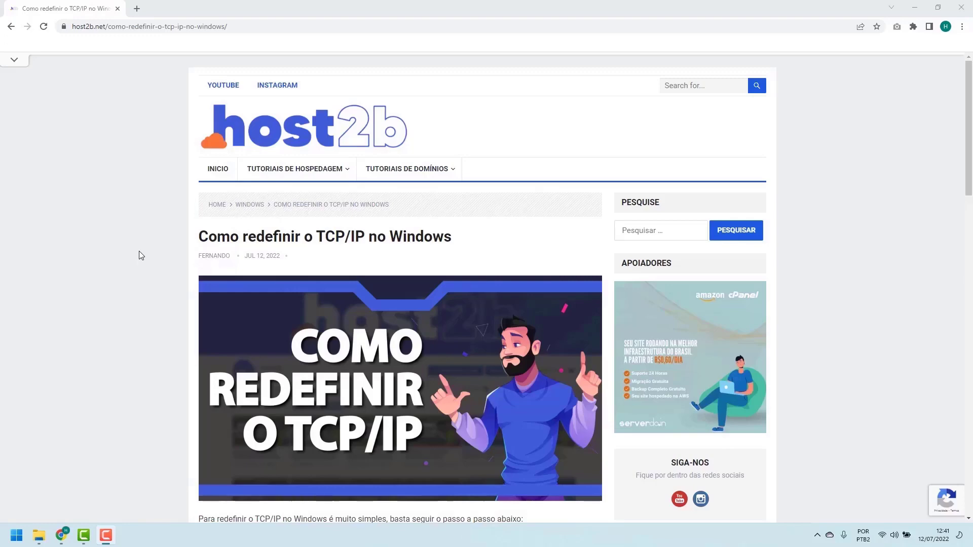
- Review the article's instructions for resetting TCP/IP and open Prompt de Comando as administrator
scroll(141, 256, down, 3)
scroll(142, 255, down, 2)
scroll(142, 255, down, 1)
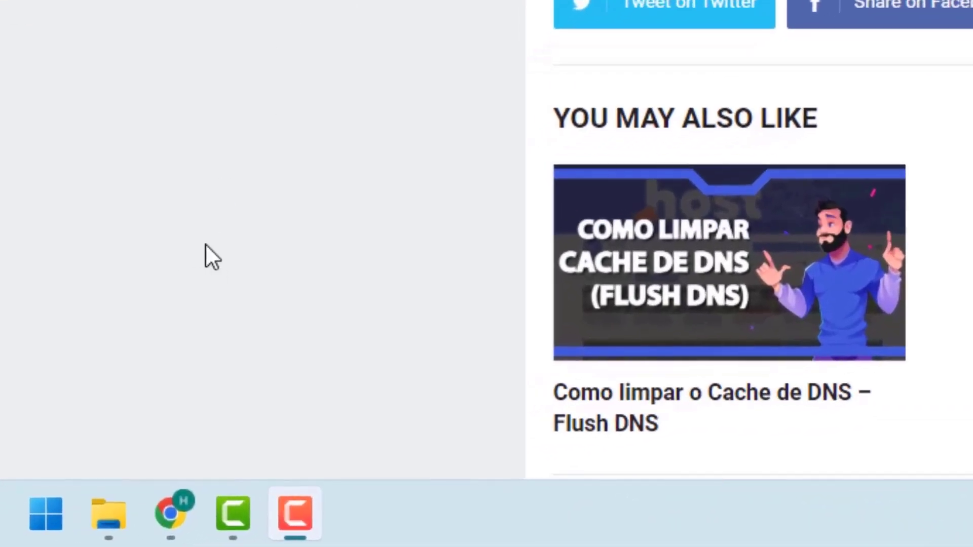
click(43, 514)
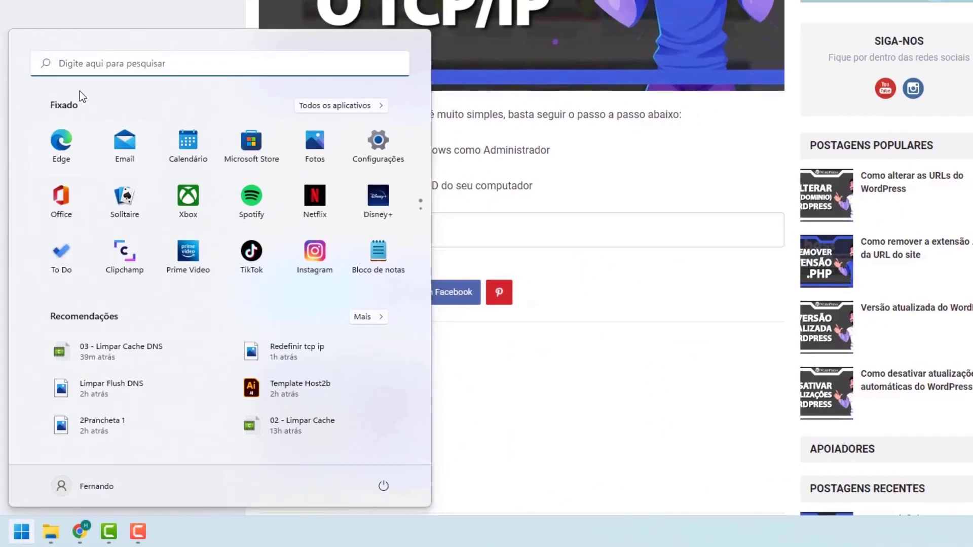
text(cmd)
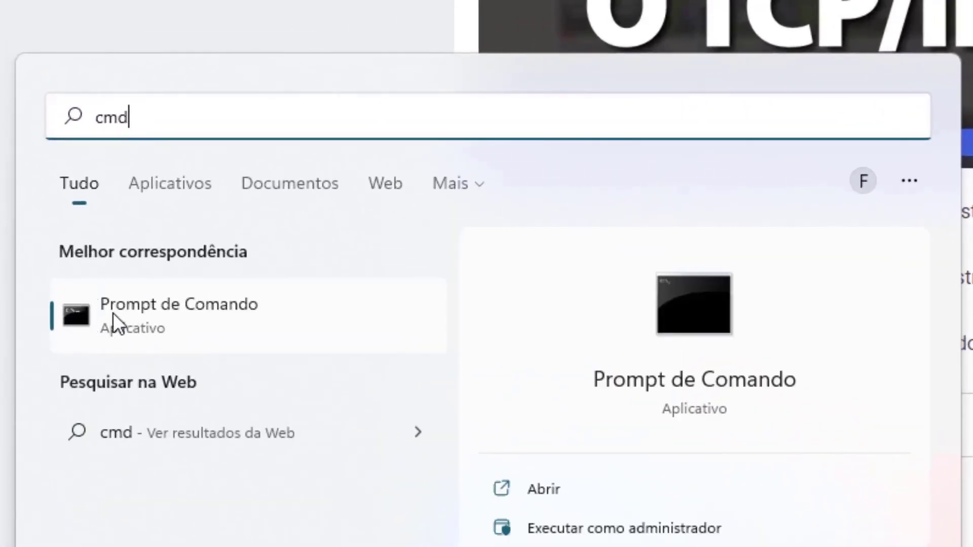
right_click(144, 308)
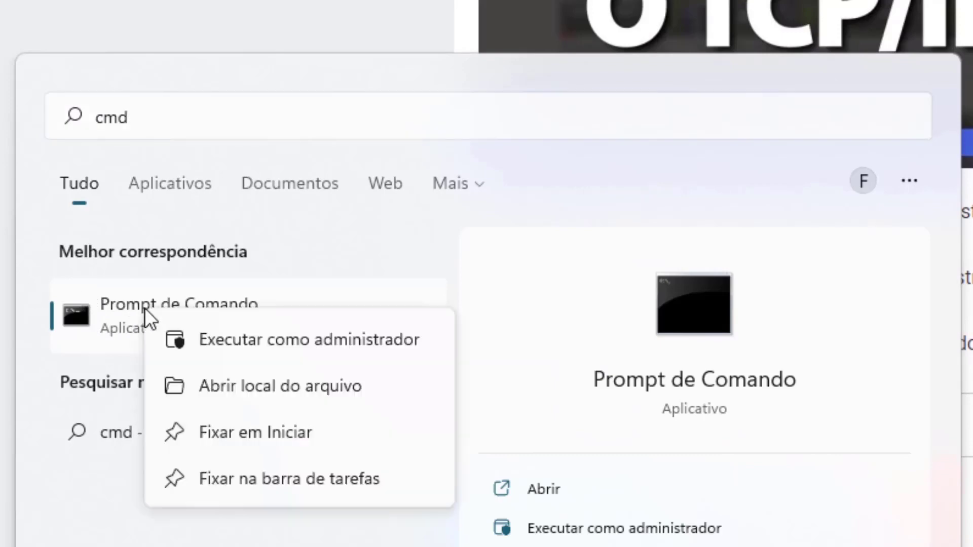
click(277, 339)
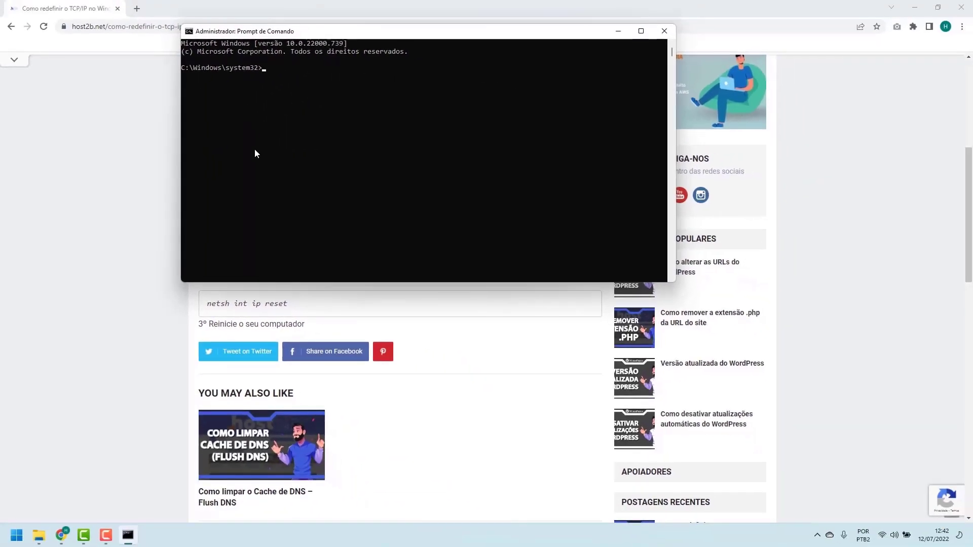
- Reset the TCP/IP stack by running "netsh int ip reset" in the administrator command prompt
click(150, 220)
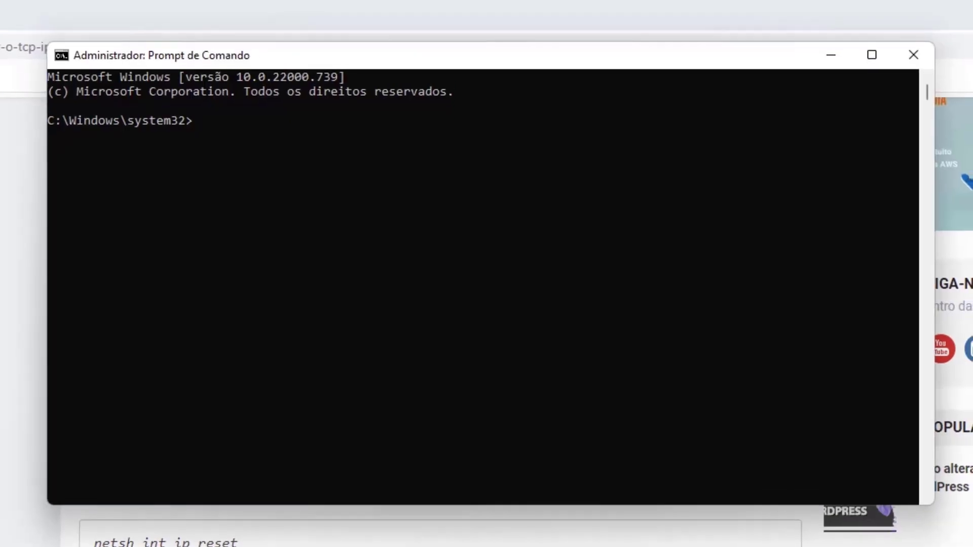
click(436, 368)
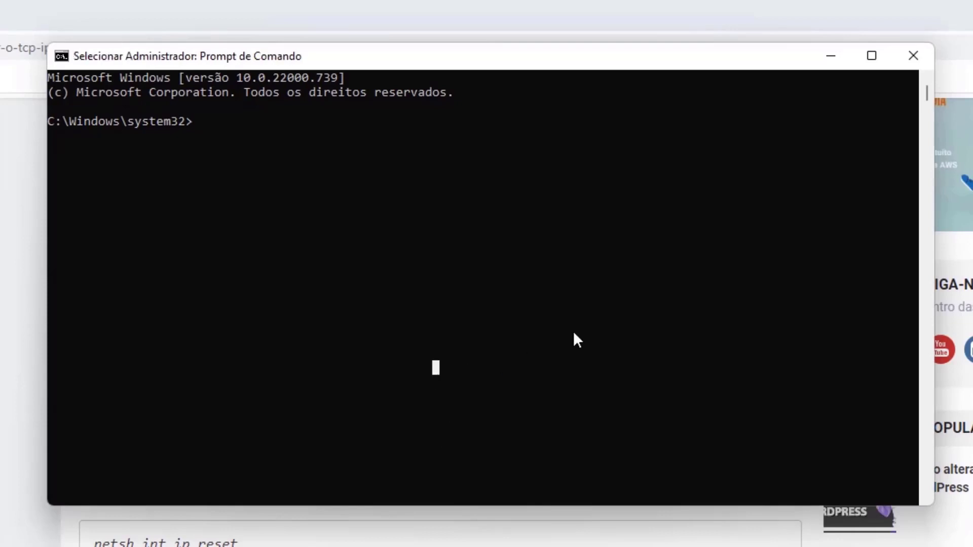
text(netsh int ip reset)
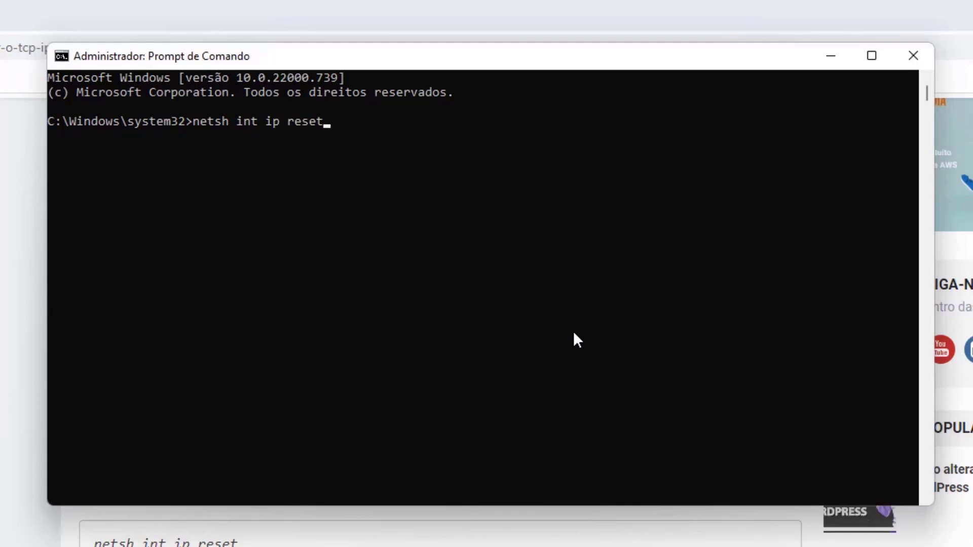
key(Return)
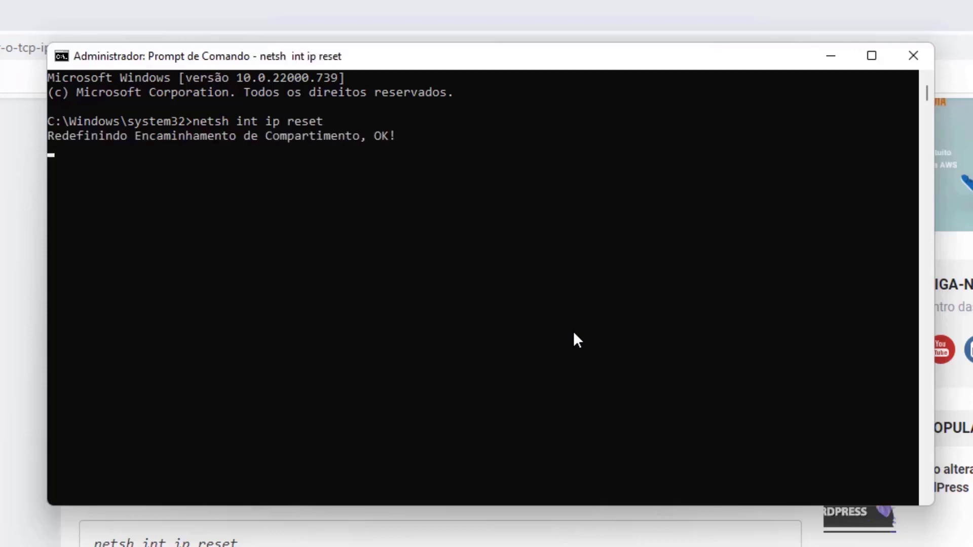